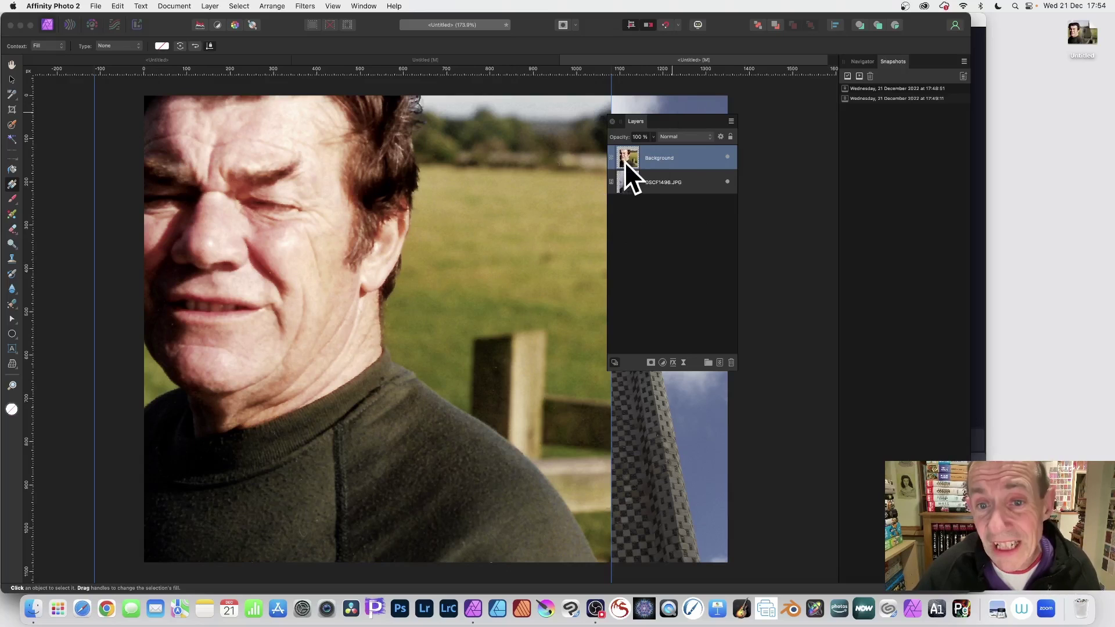
- Add a mask to the portrait's Background layer and invert it to white with Cmd+I
click(653, 361)
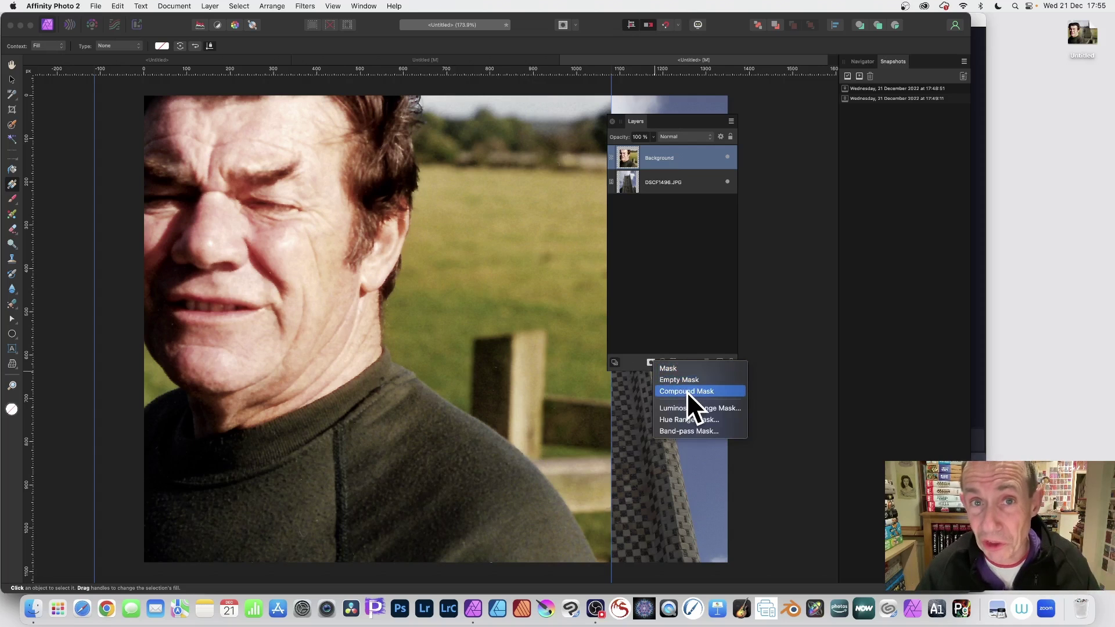
click(668, 367)
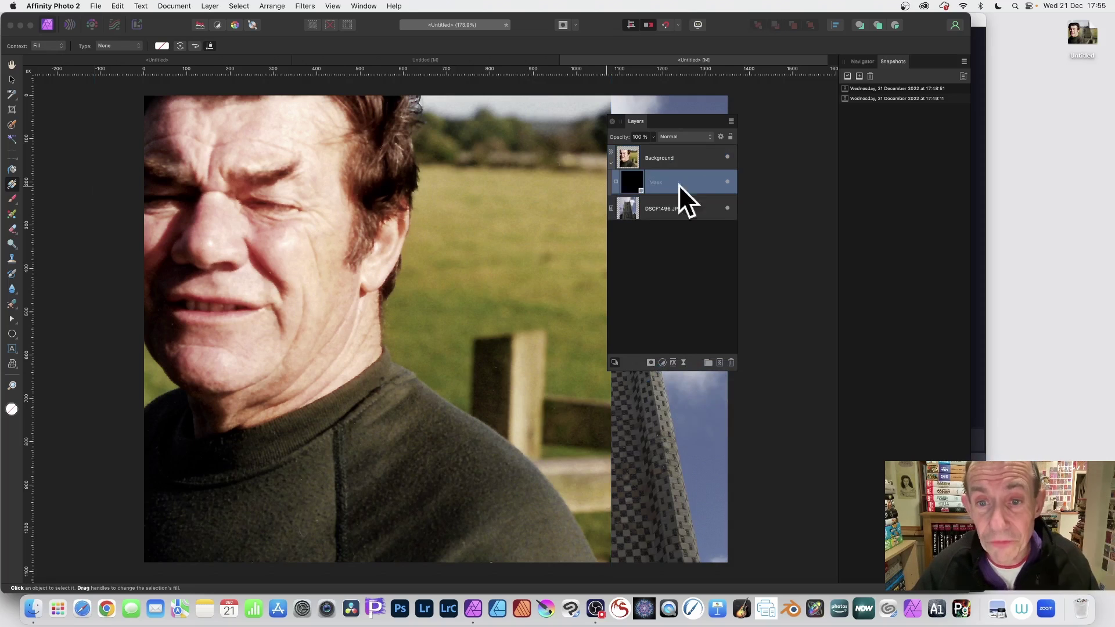
key(super+i)
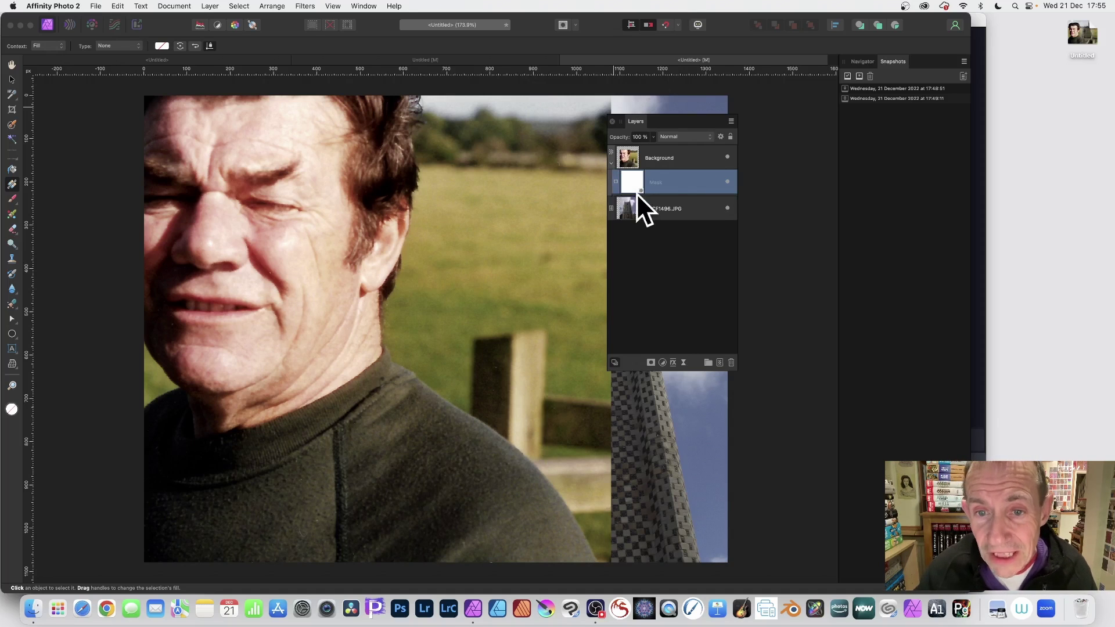
- Add a white mask to the DSCF1496.JPG church tower layer
click(651, 209)
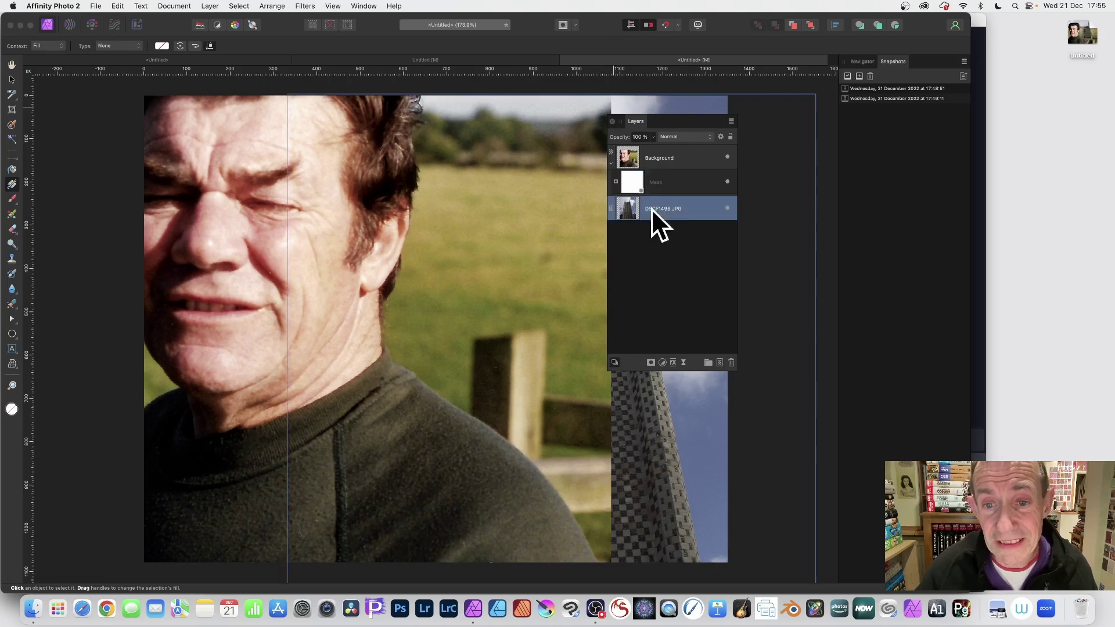
click(650, 364)
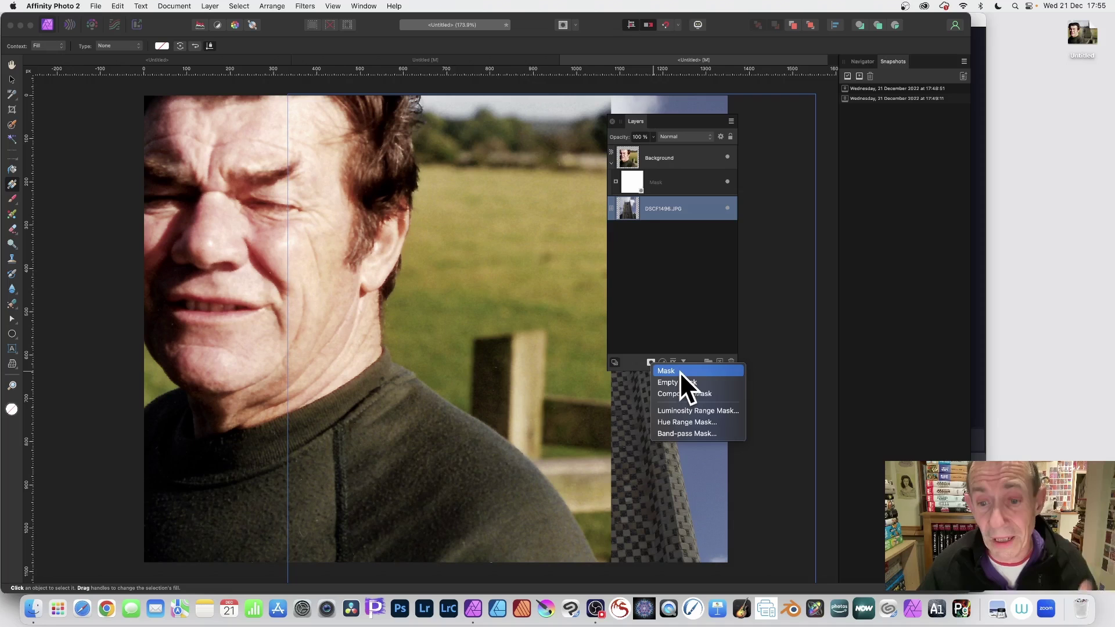
click(679, 371)
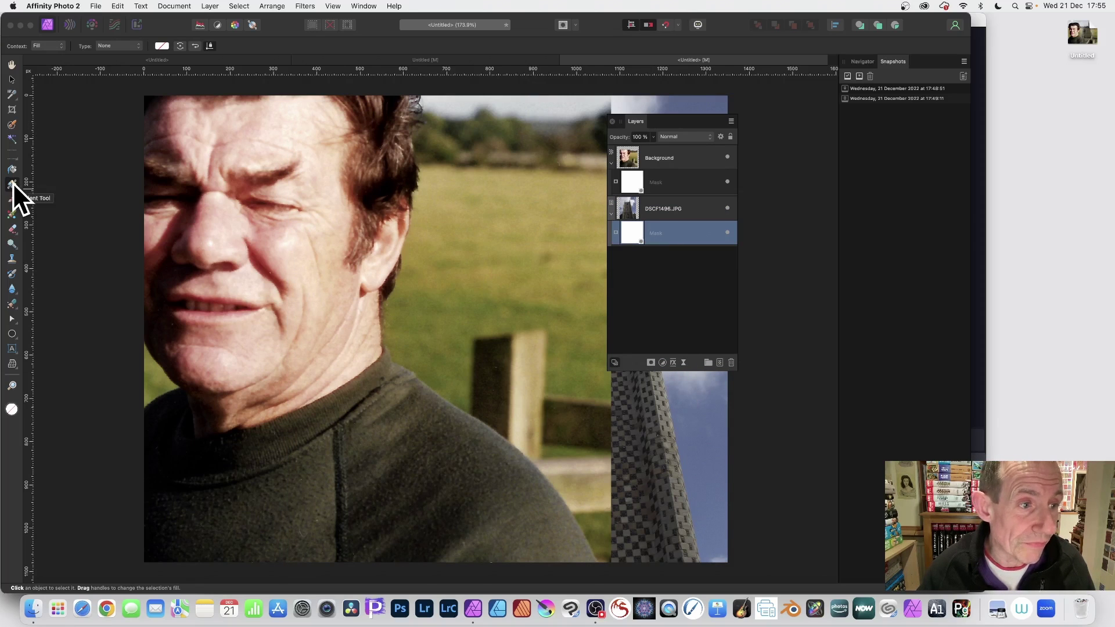
- Fill the Background mask with a Linear gradient from left to right, extending the fade slightly further right
click(639, 184)
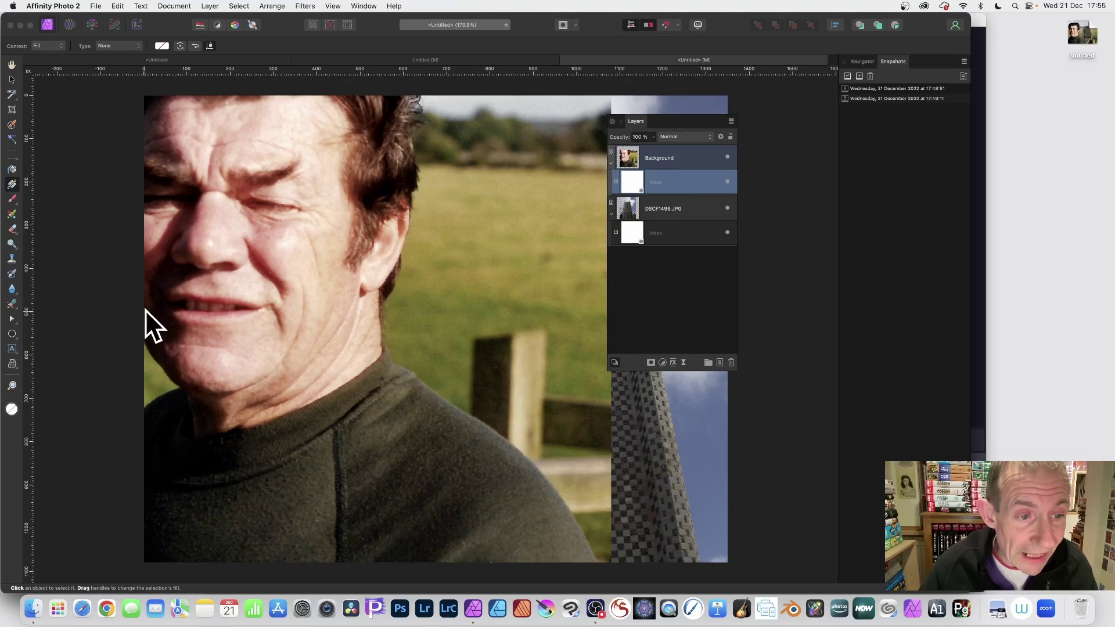
drag(145, 312, 439, 311)
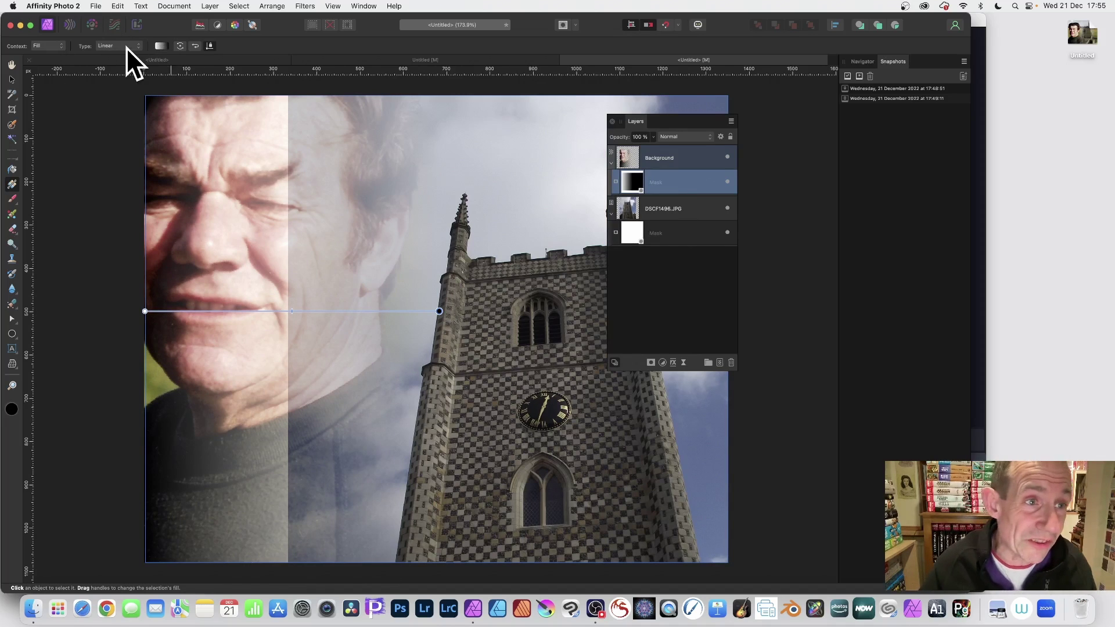
click(120, 46)
click(170, 31)
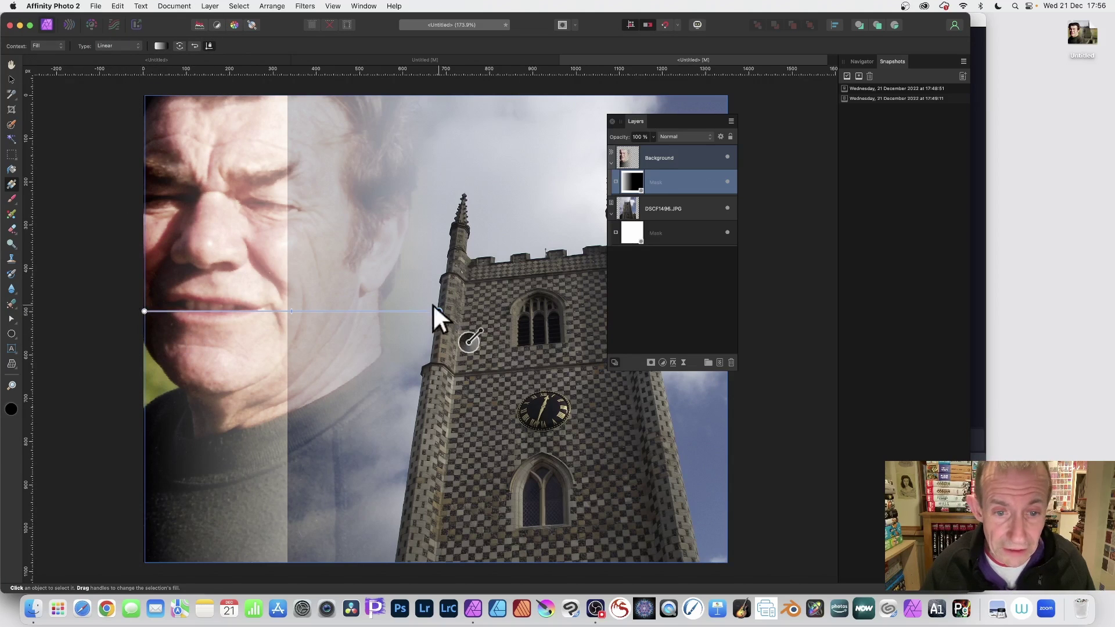
drag(438, 311, 465, 310)
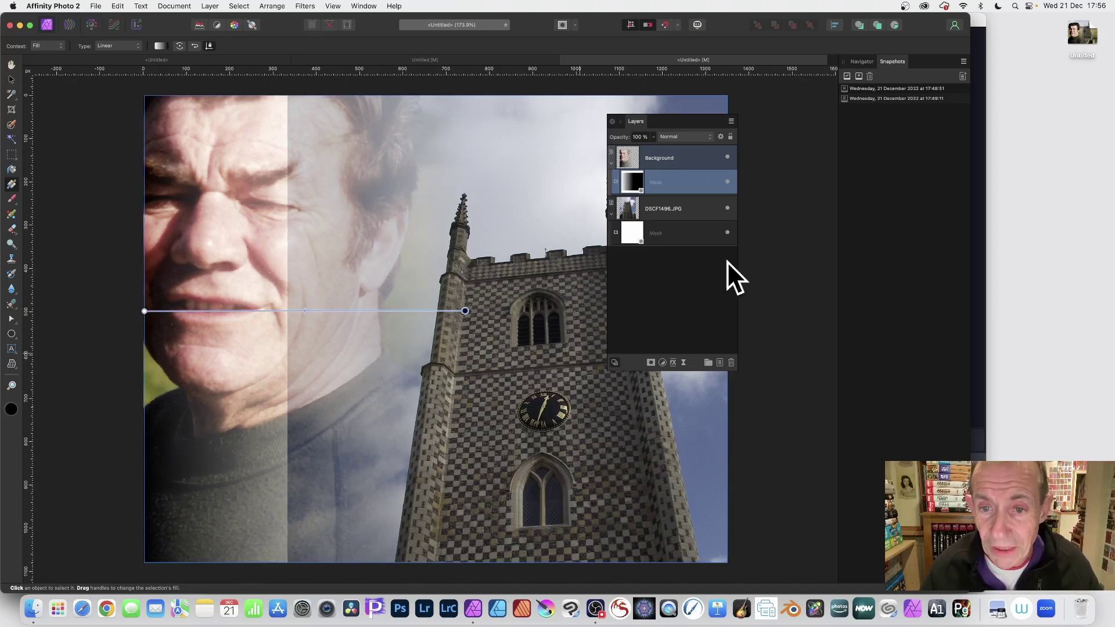
- Fill the DSCF1496.JPG mask with a right-to-left linear gradient, then adjust its start handle to shorten the fade
click(651, 232)
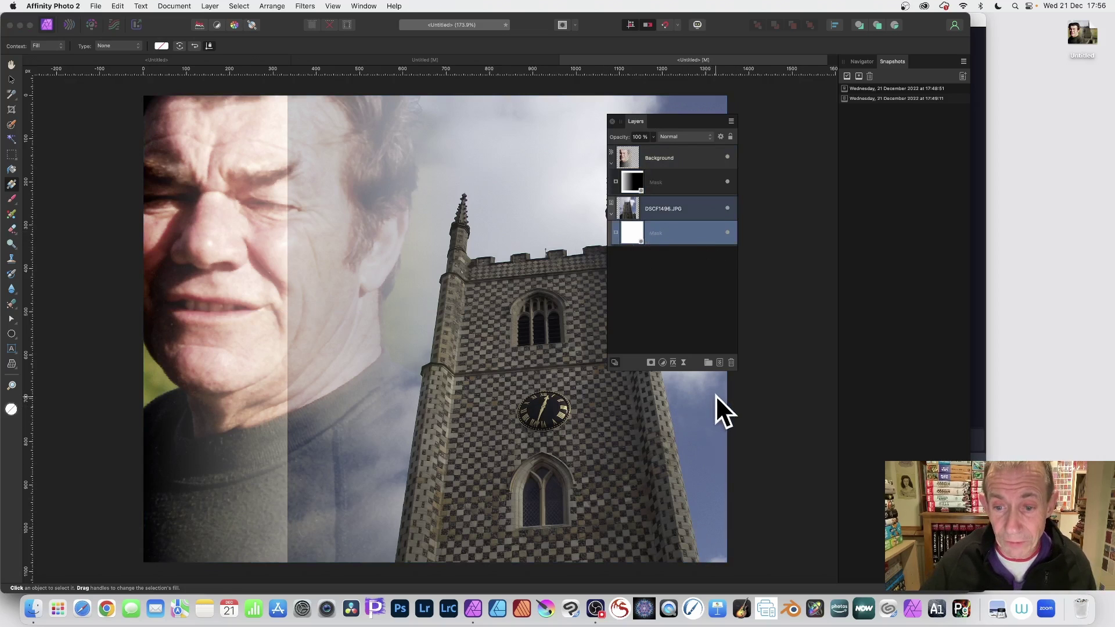
drag(715, 395, 369, 402)
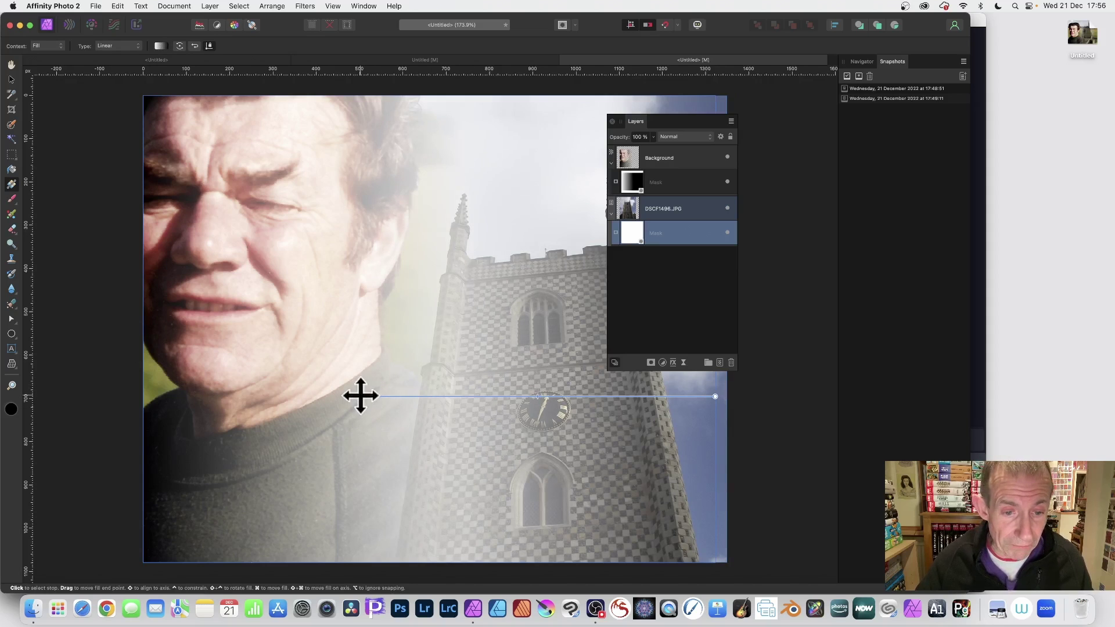
drag(360, 396, 191, 398)
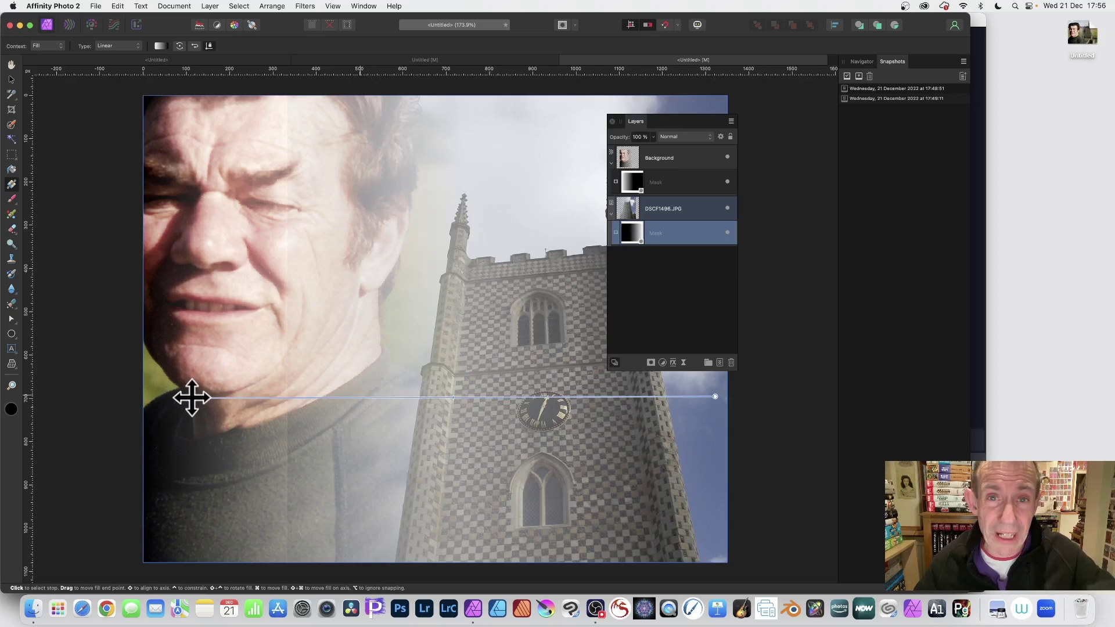
drag(191, 397, 314, 397)
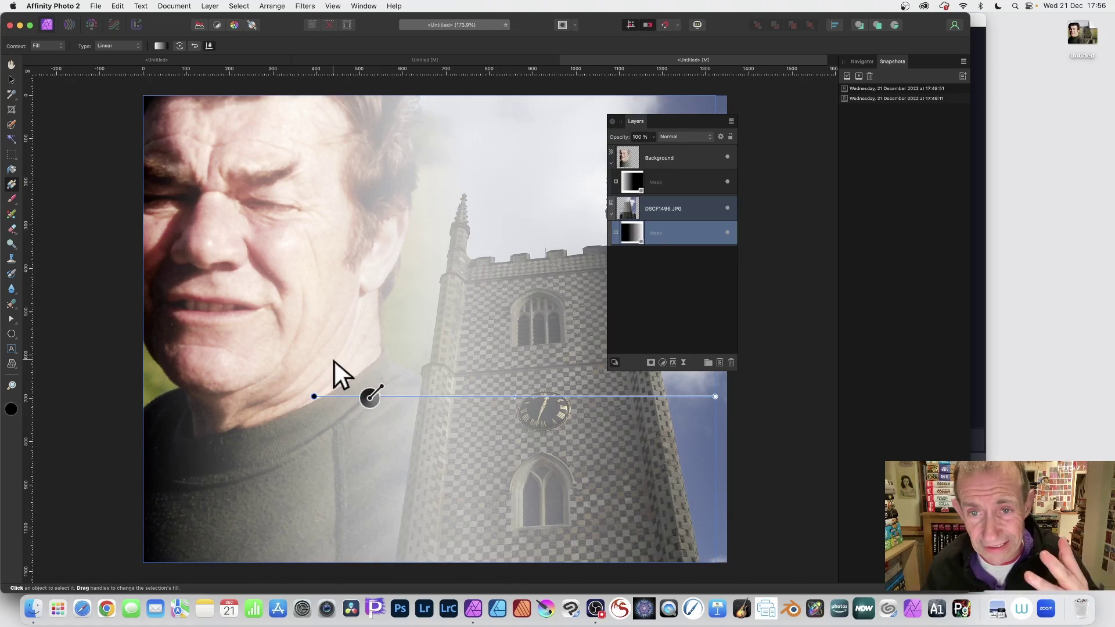
- Redraw the portrait mask's linear gradient diagonally from the face rightward, after undoing an accidental gradient fill on the layer
click(667, 162)
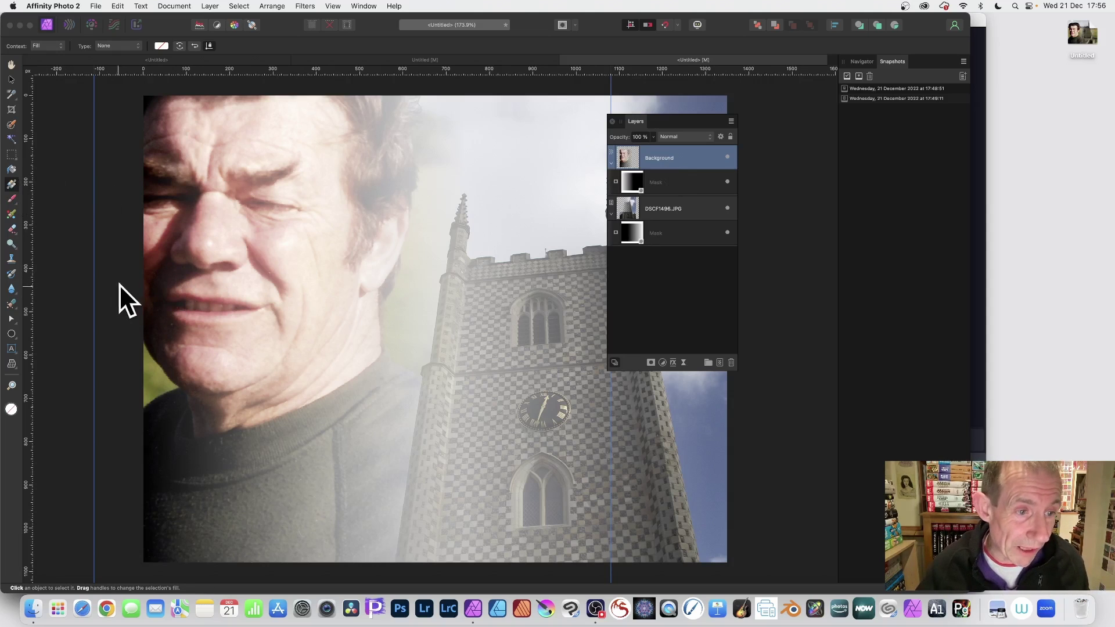
drag(120, 284, 388, 285)
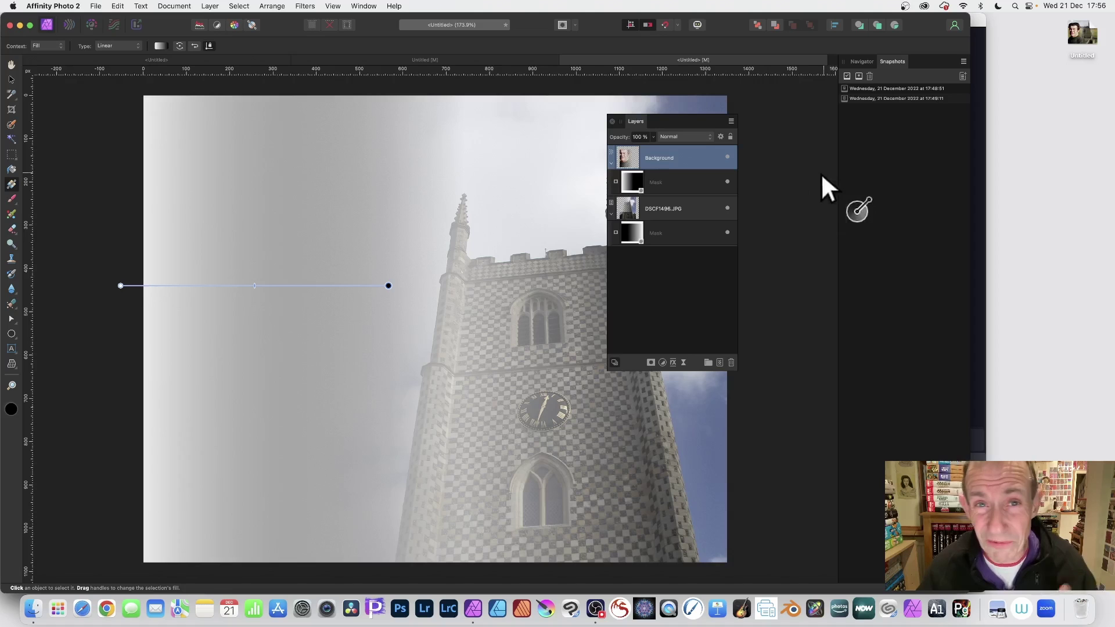
key(super+z)
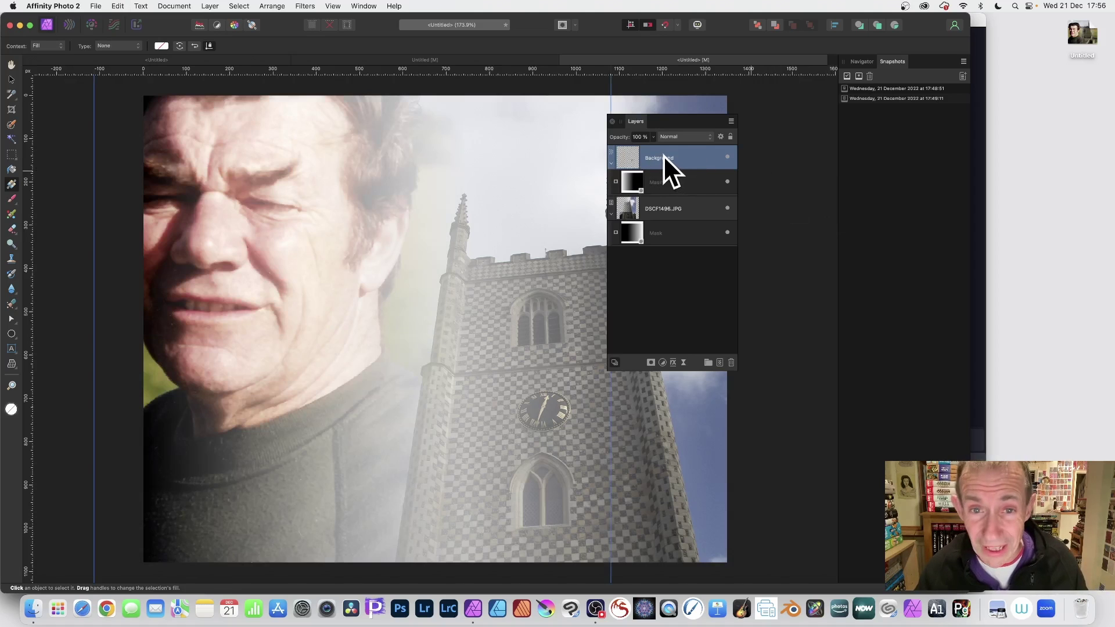
click(666, 184)
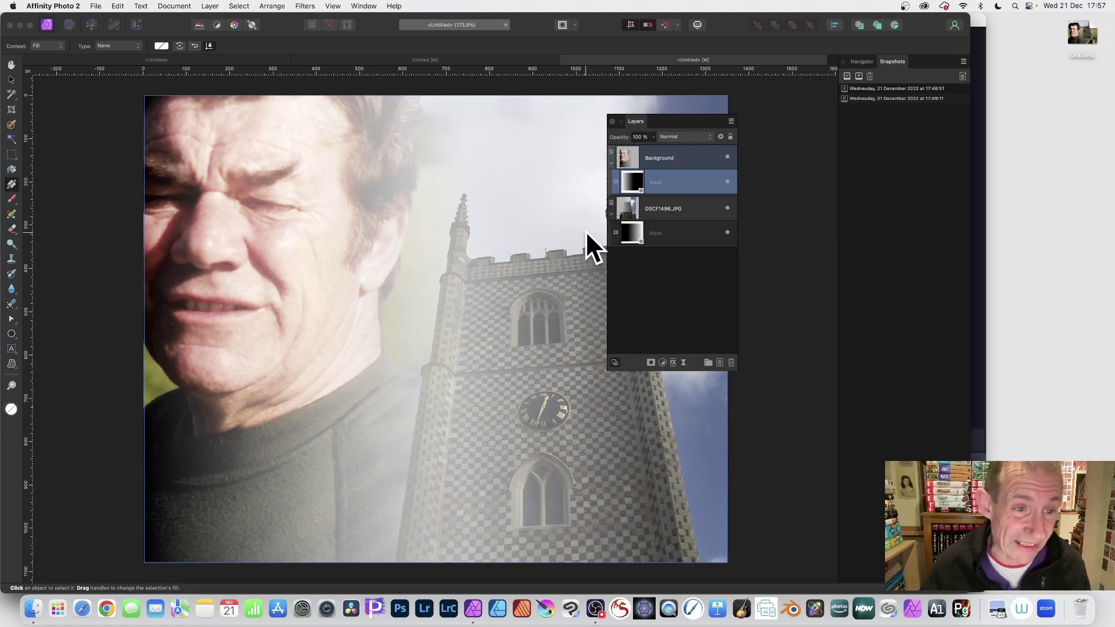
drag(187, 274, 574, 420)
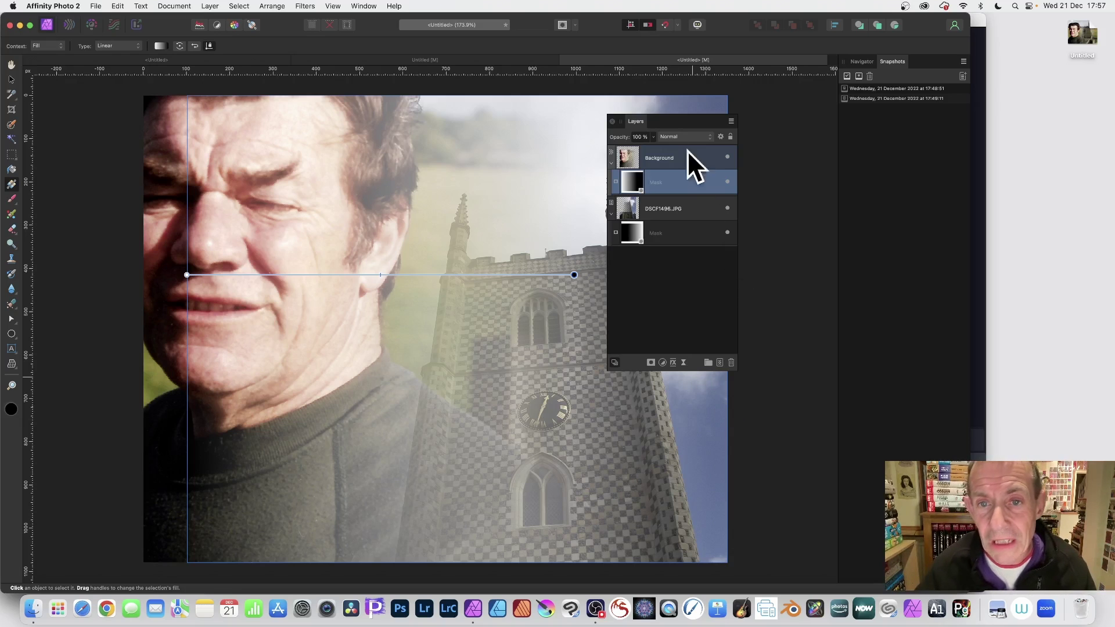
drag(637, 123, 757, 131)
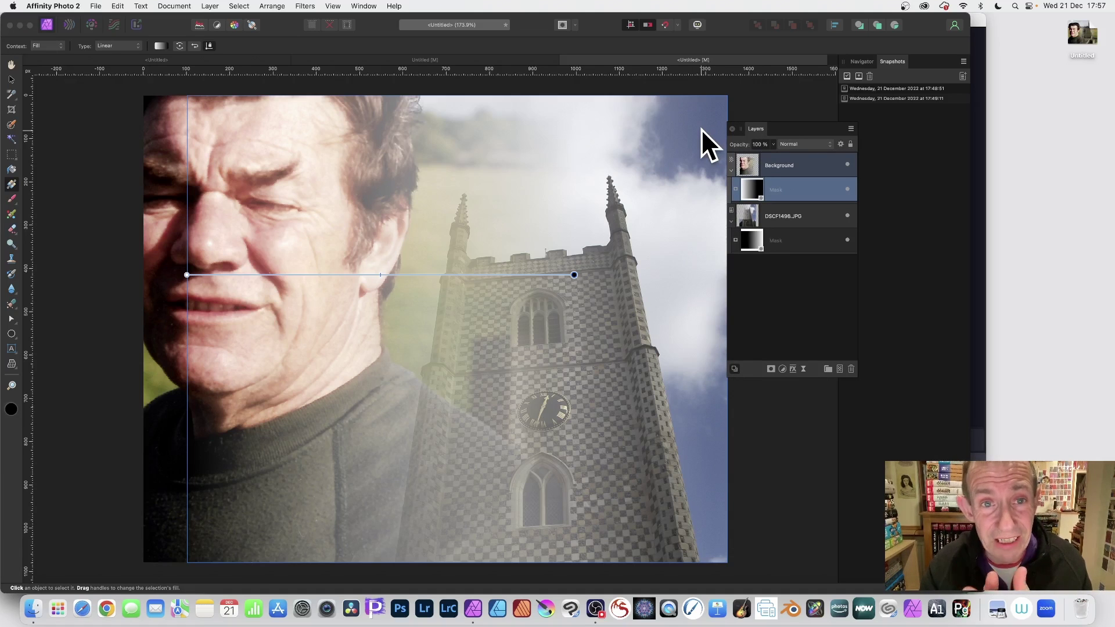
- Duplicate the masked portrait Background layer and select the copy's mask
click(752, 170)
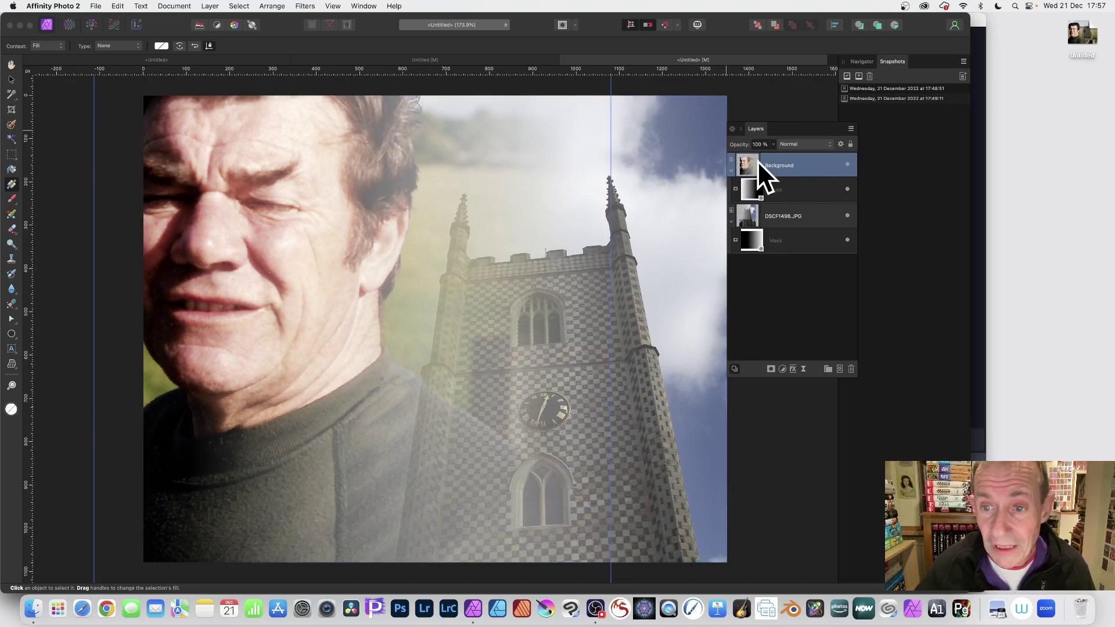
right_click(751, 159)
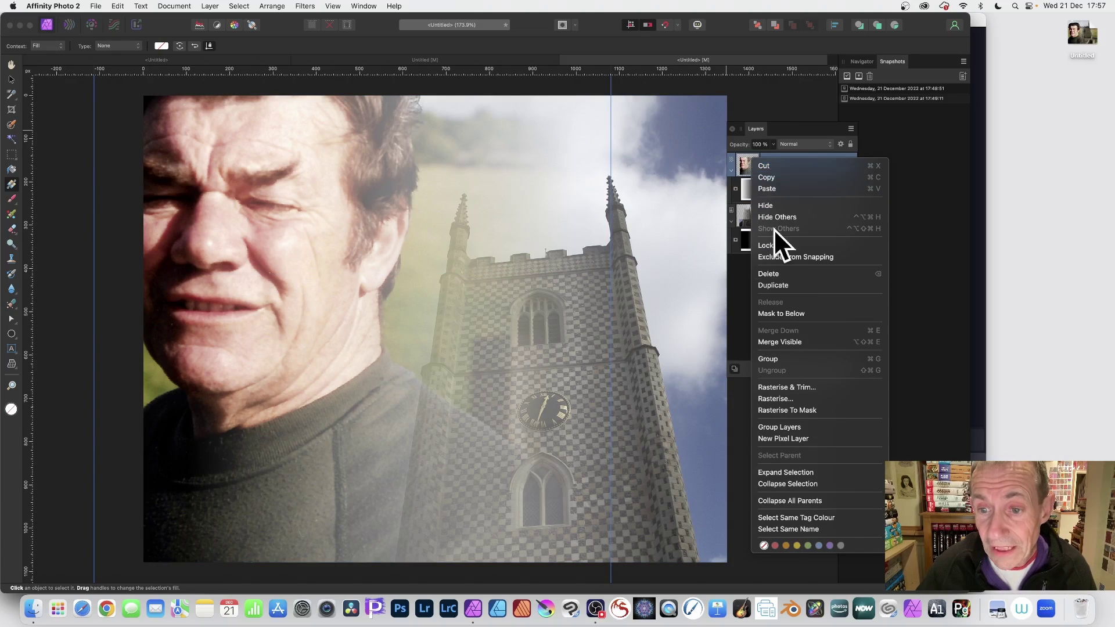
click(778, 286)
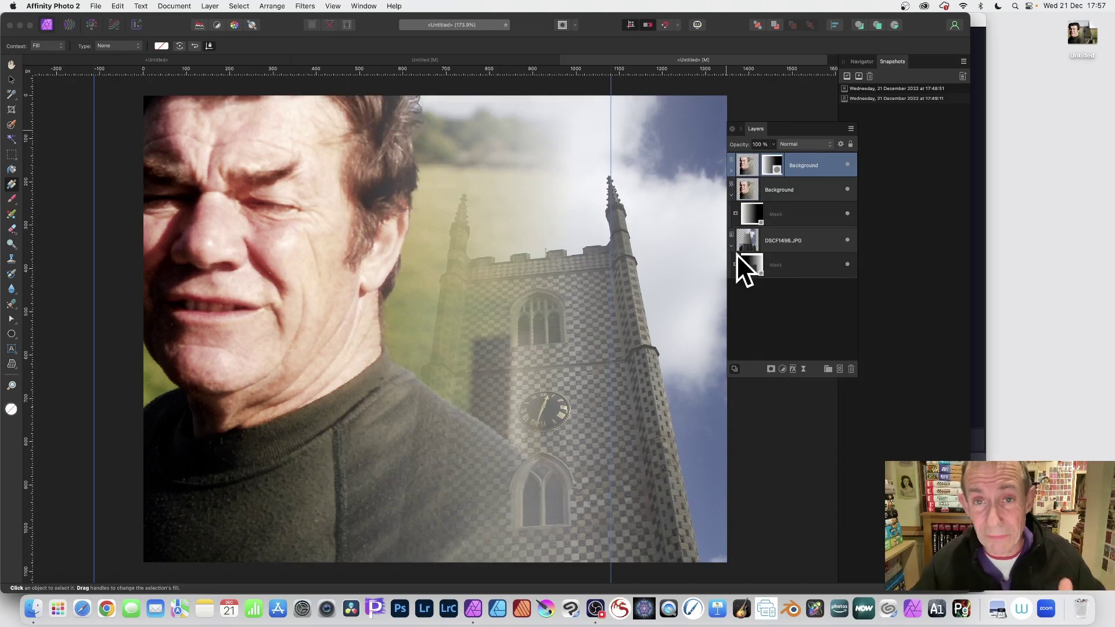
click(732, 170)
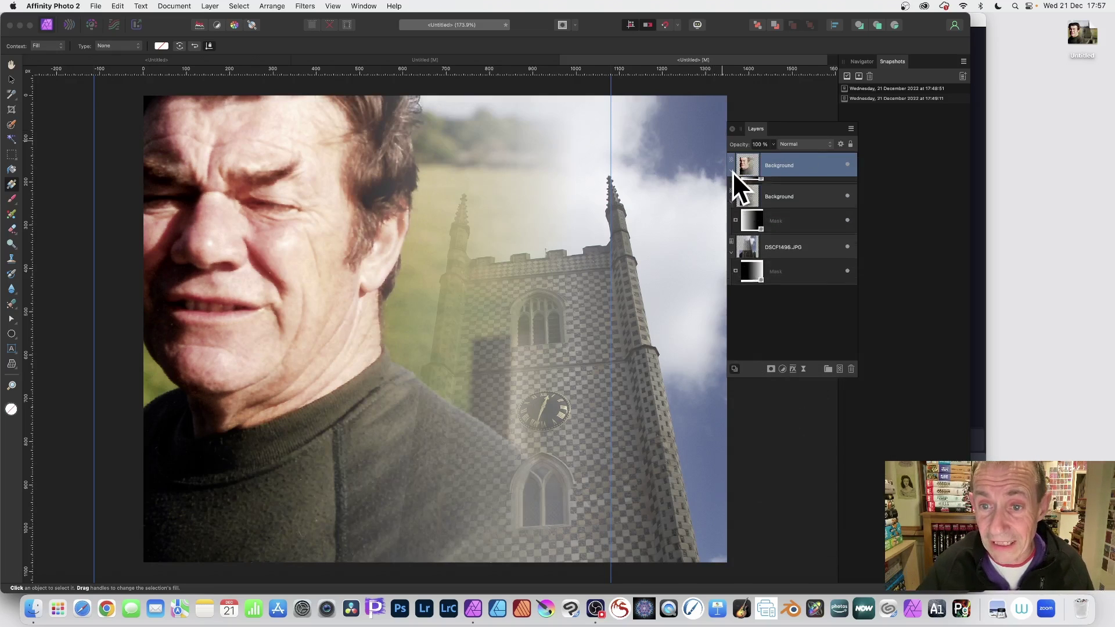
click(755, 191)
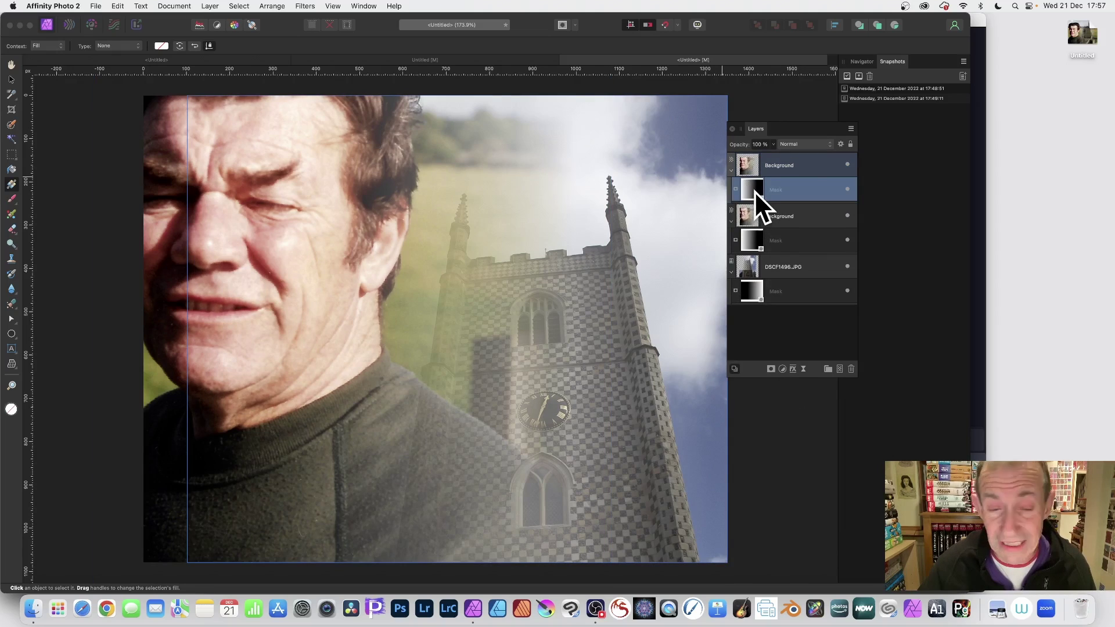
click(11, 184)
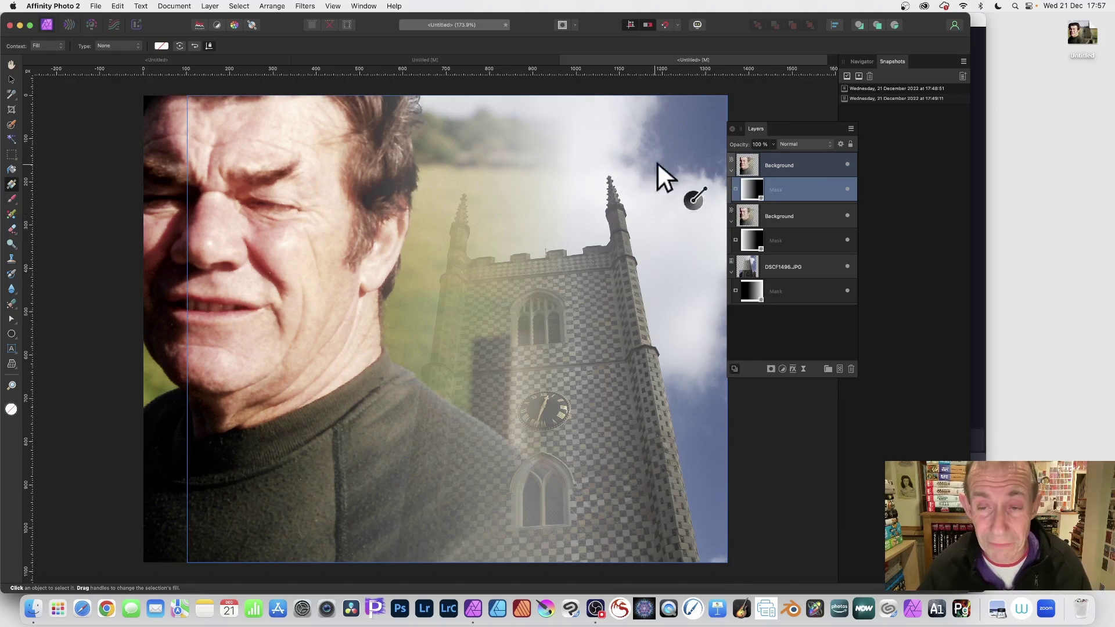
- Redraw the linear gradient on the duplicate's mask, ending with a short fade above the left spire
drag(709, 103, 575, 179)
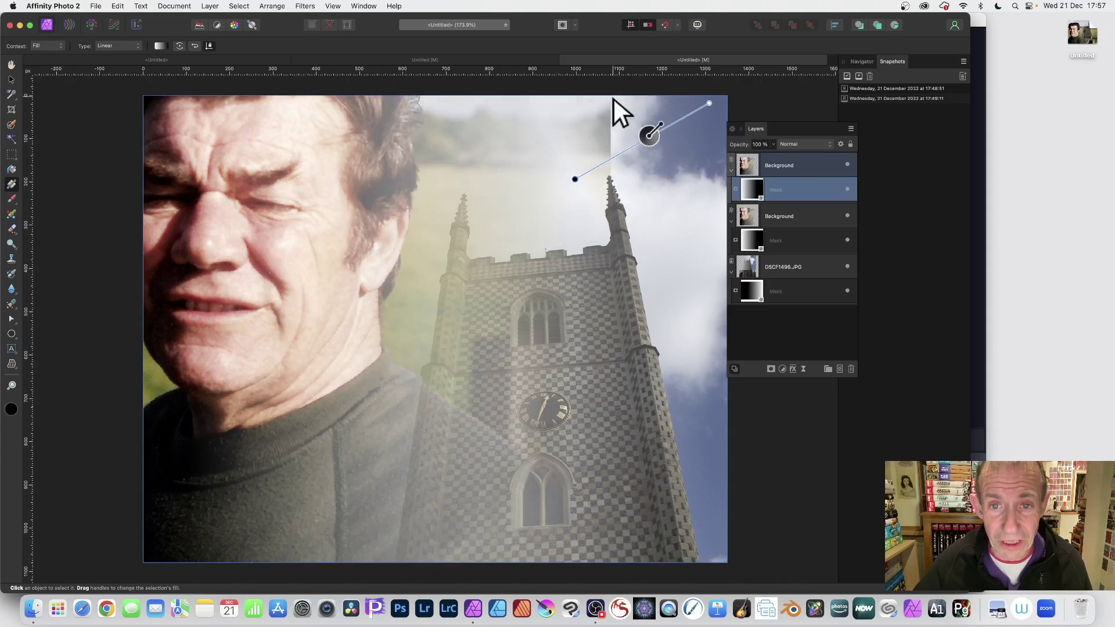
drag(593, 111, 466, 193)
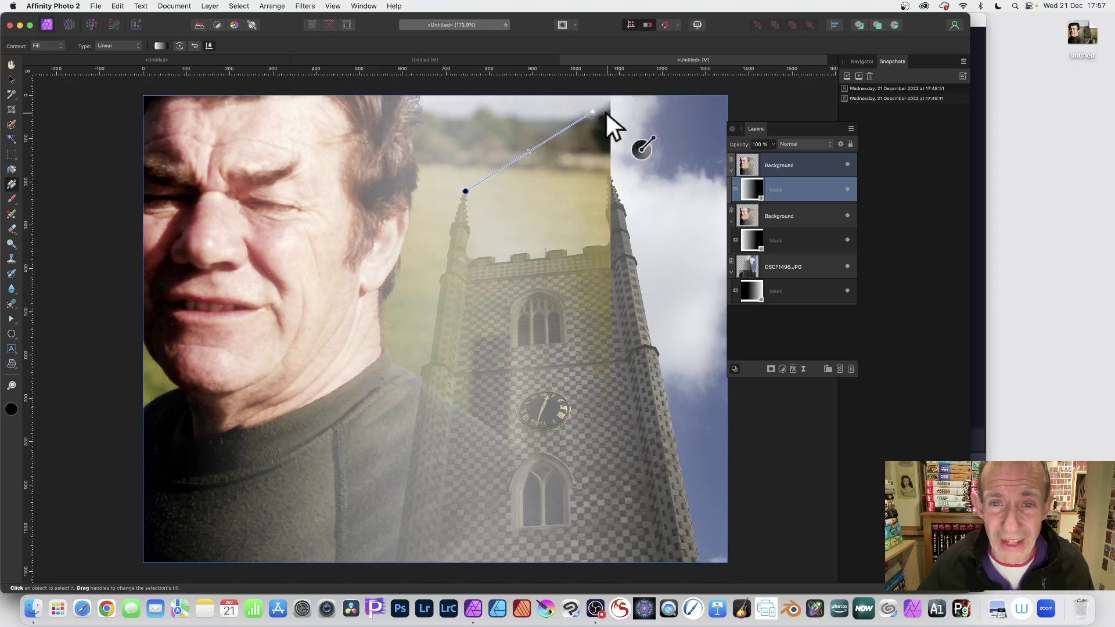
drag(593, 111, 921, 112)
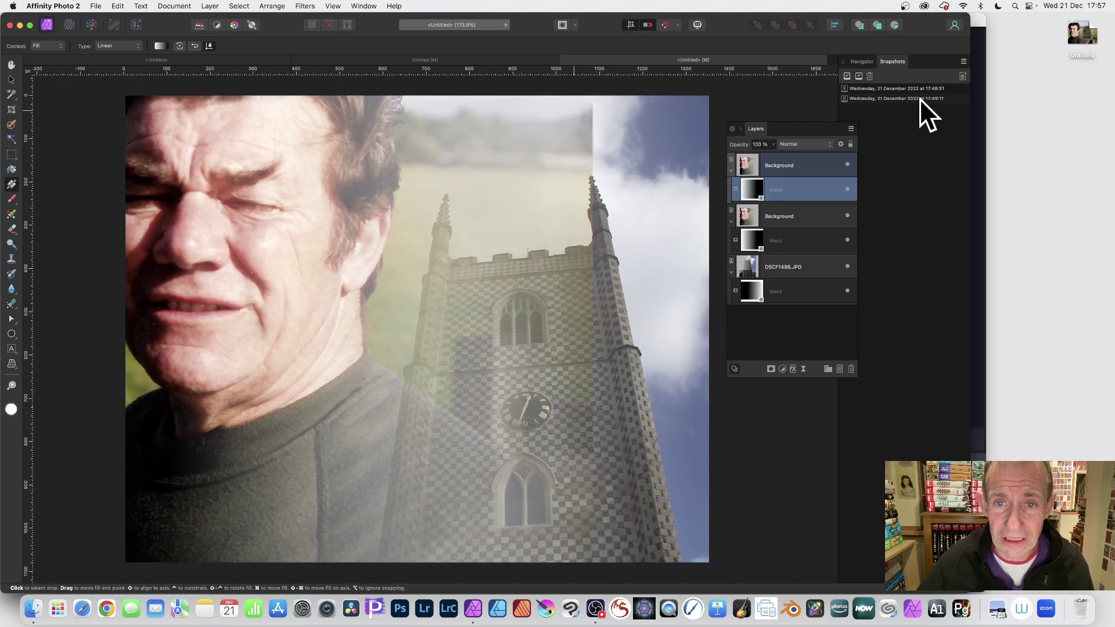
drag(423, 191, 445, 144)
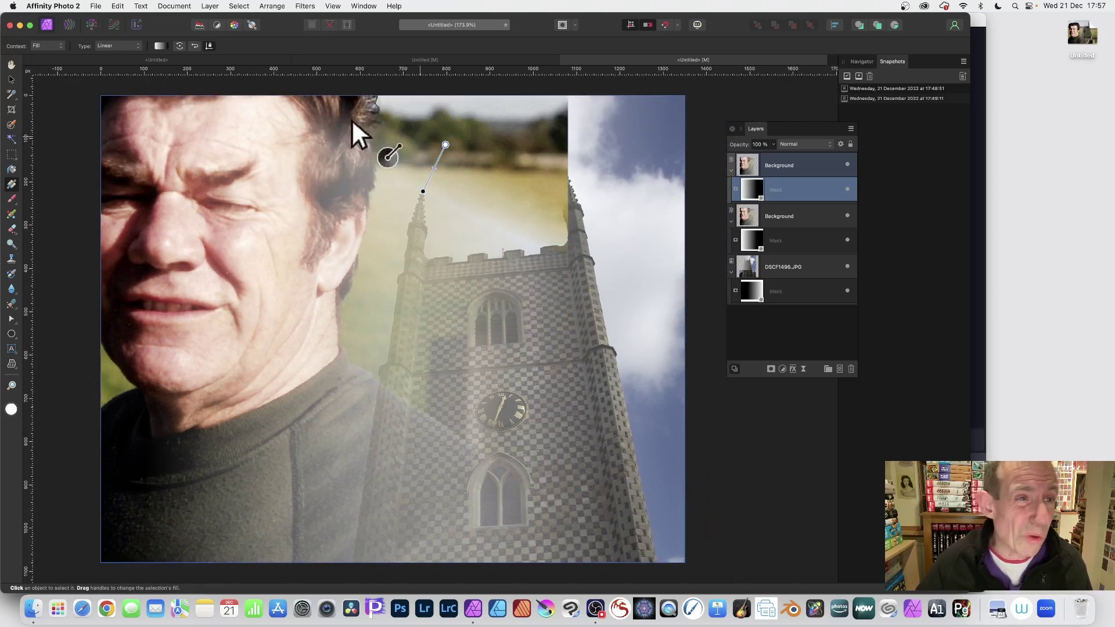
- Switch the copy's mask gradient to Elliptical, enlarge it, and move it down over the sweater
click(114, 46)
click(113, 57)
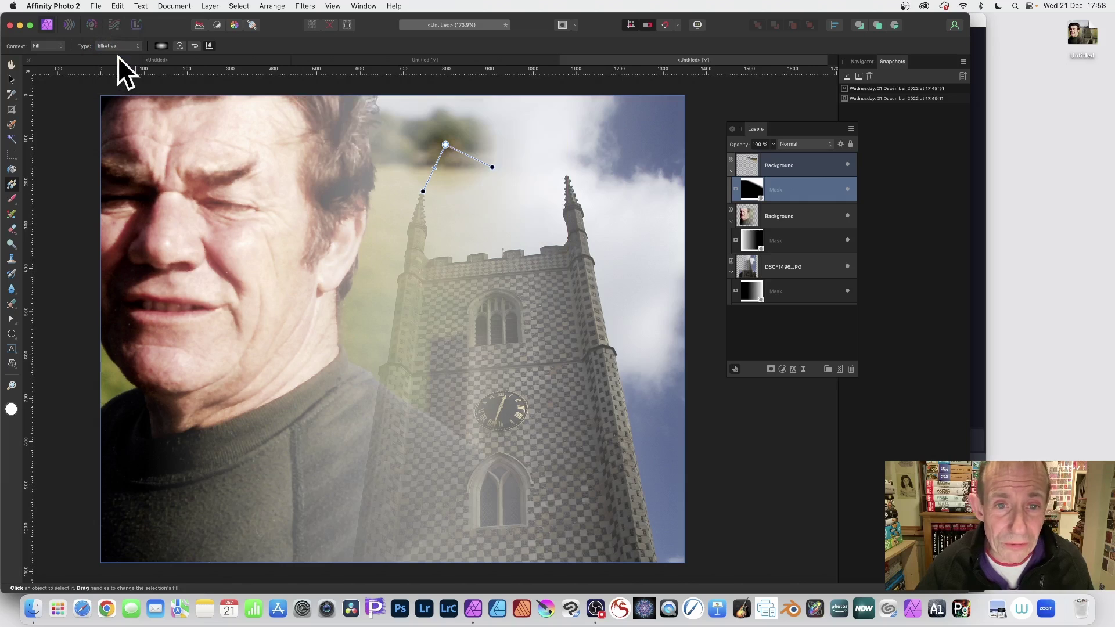
drag(495, 168, 550, 189)
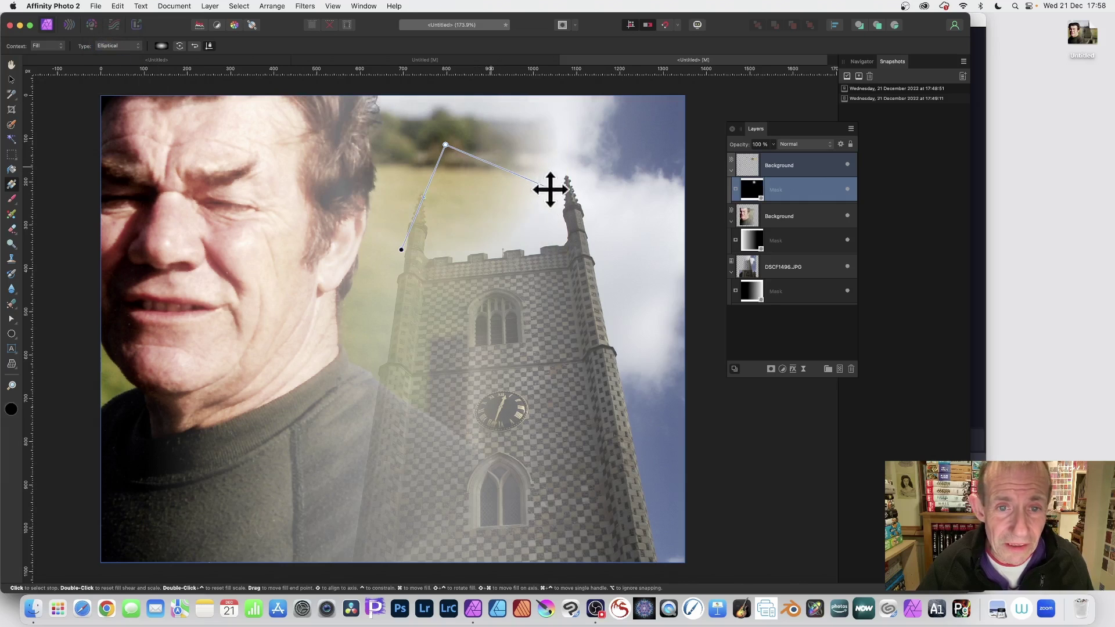
drag(444, 143, 448, 532)
drag(385, 433, 391, 452)
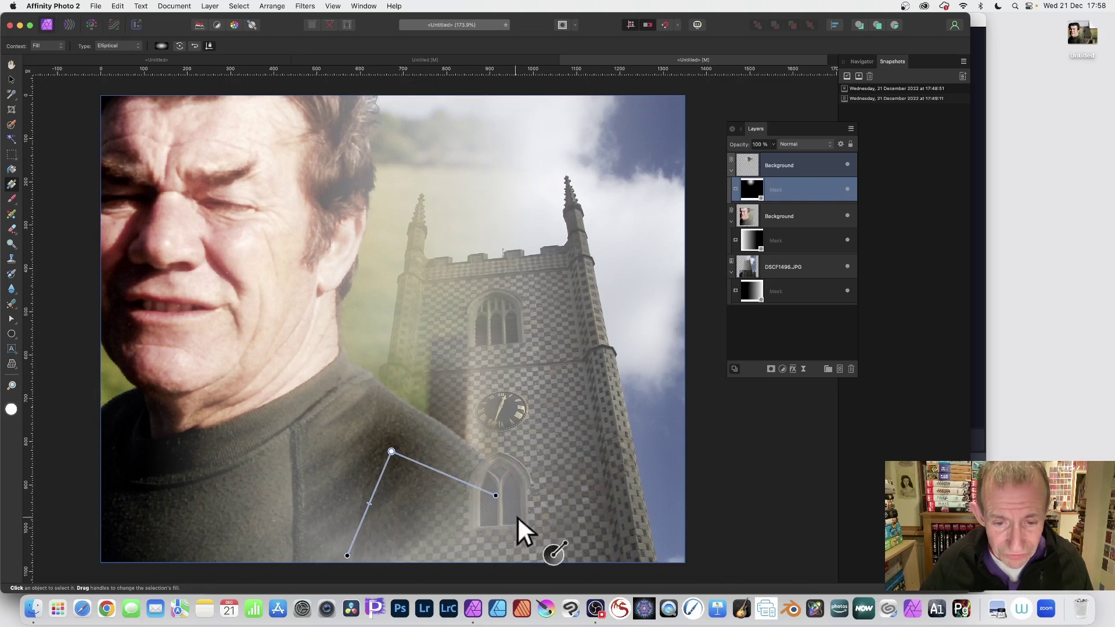
drag(496, 497, 525, 505)
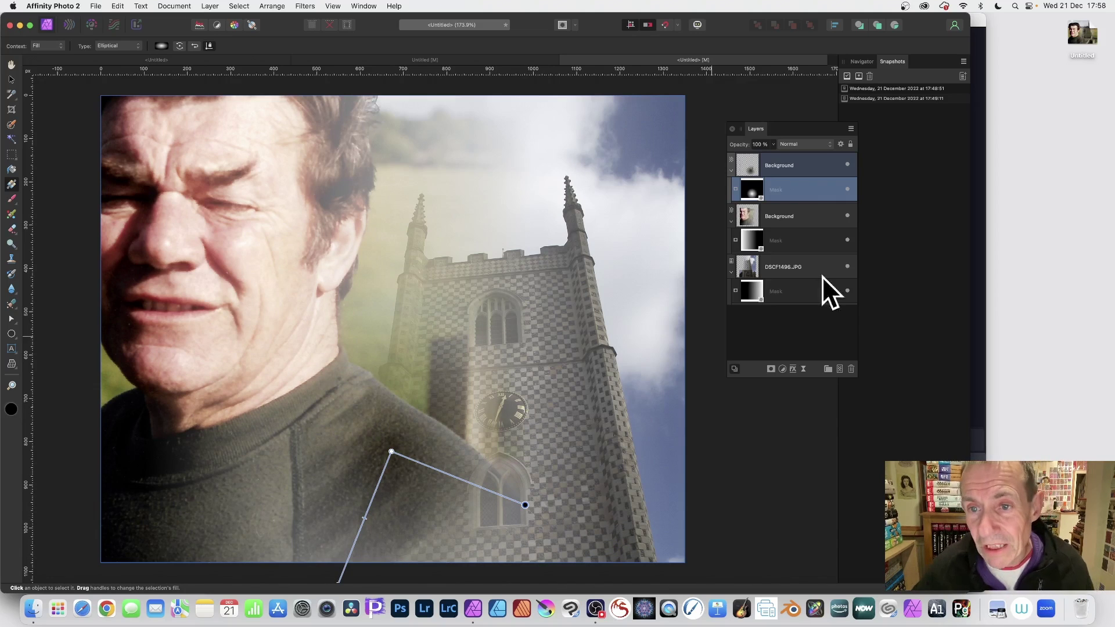
click(773, 172)
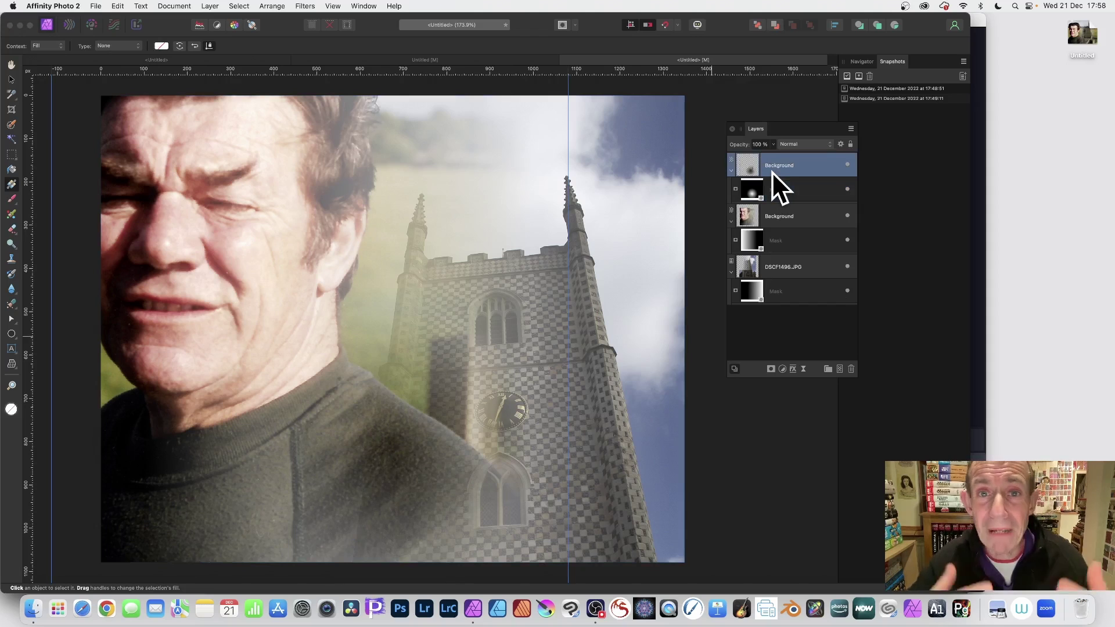